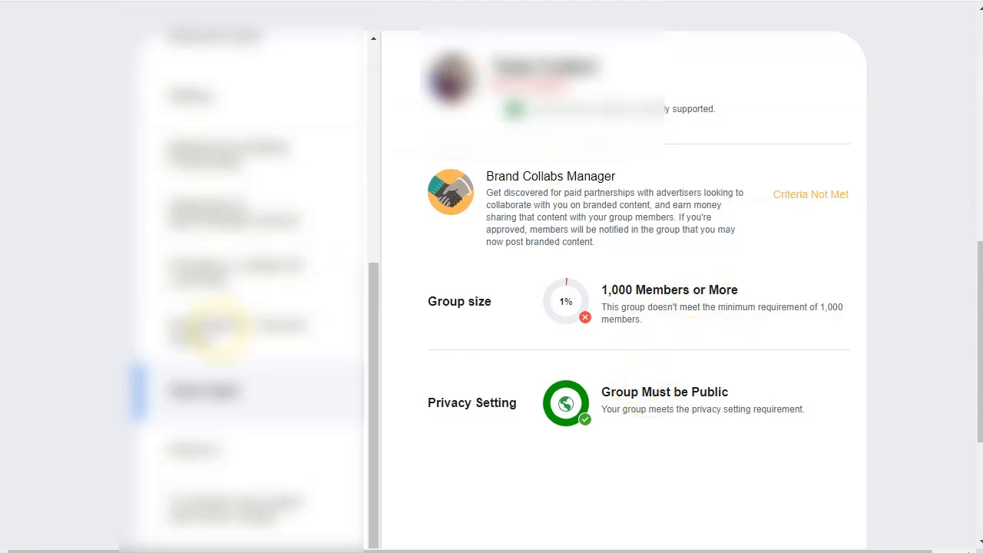
# - Check the group size and privacy requirements for Brand Collabs Manager across several groups in the lower part of the group list
pyautogui.scroll(-8, 222, 369)
pyautogui.click(237, 368)
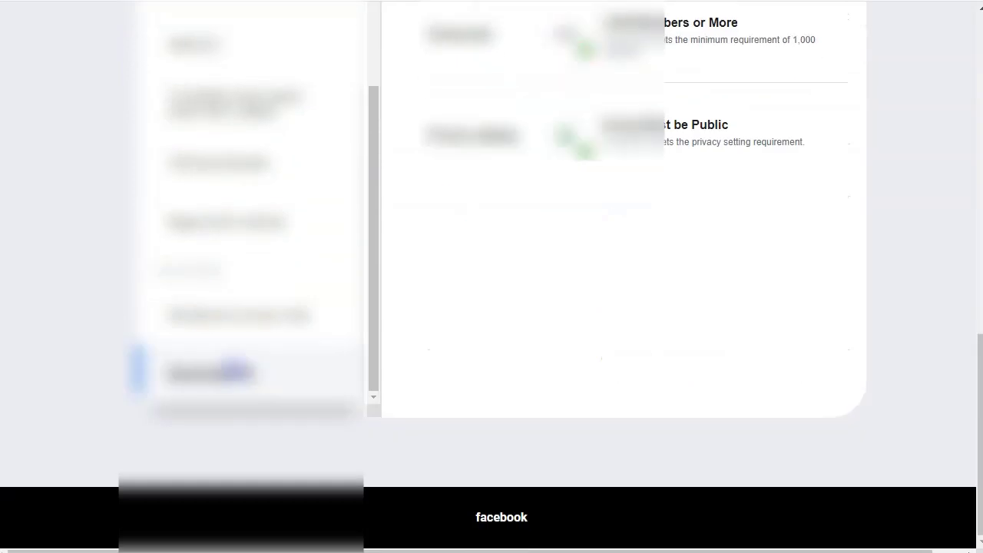
pyautogui.scroll(2, 88, 345)
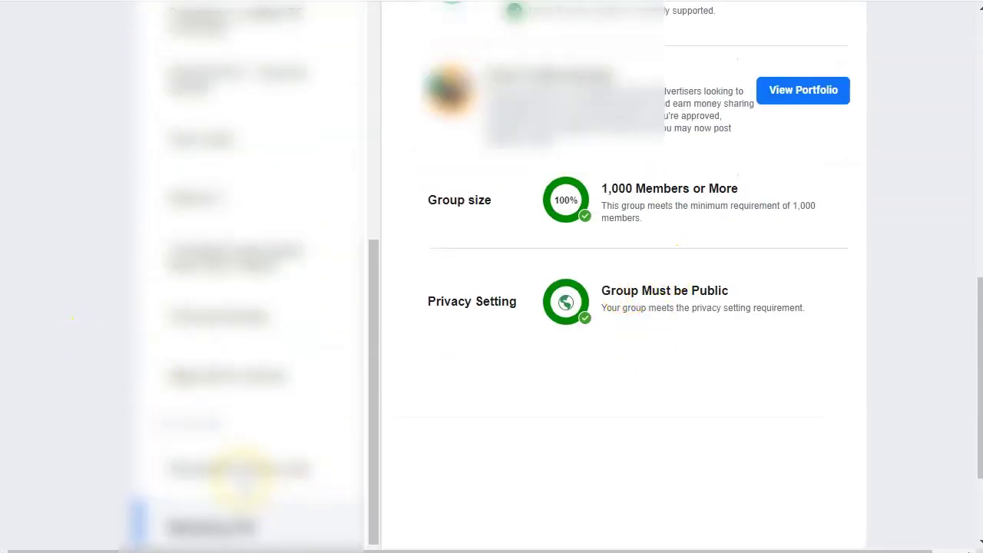
pyautogui.click(240, 465)
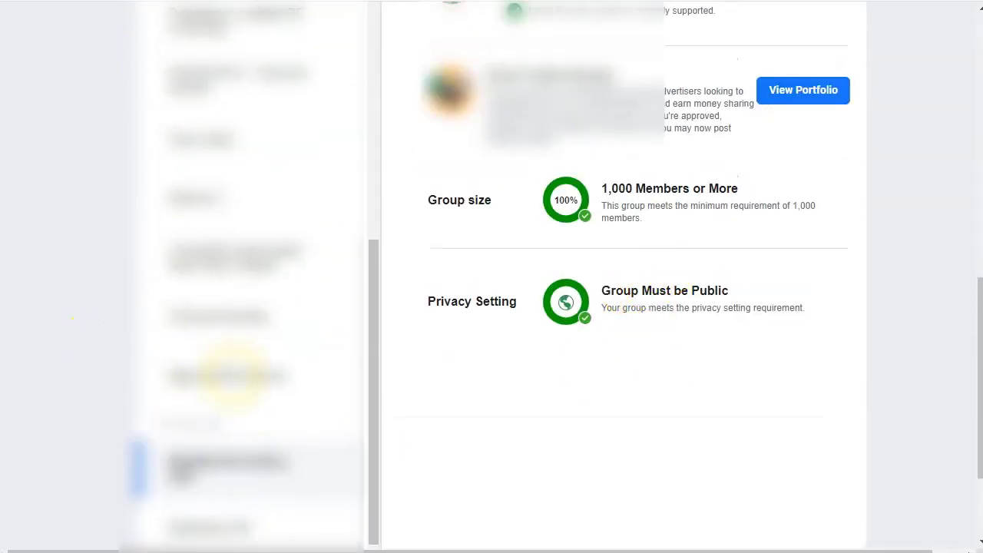
pyautogui.click(233, 376)
pyautogui.scroll(2, 245, 307)
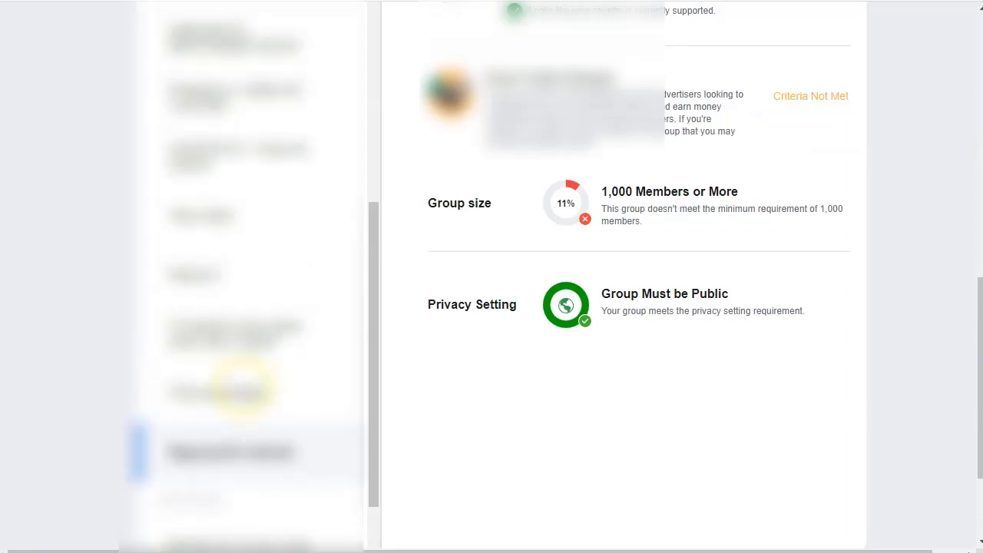
pyautogui.scroll(5, 241, 369)
pyautogui.click(238, 322)
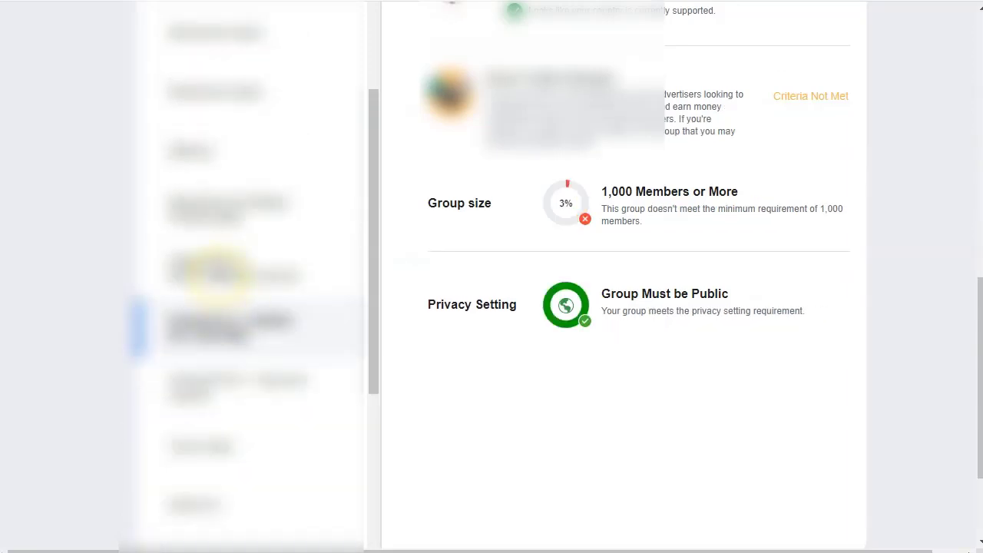
pyautogui.click(217, 385)
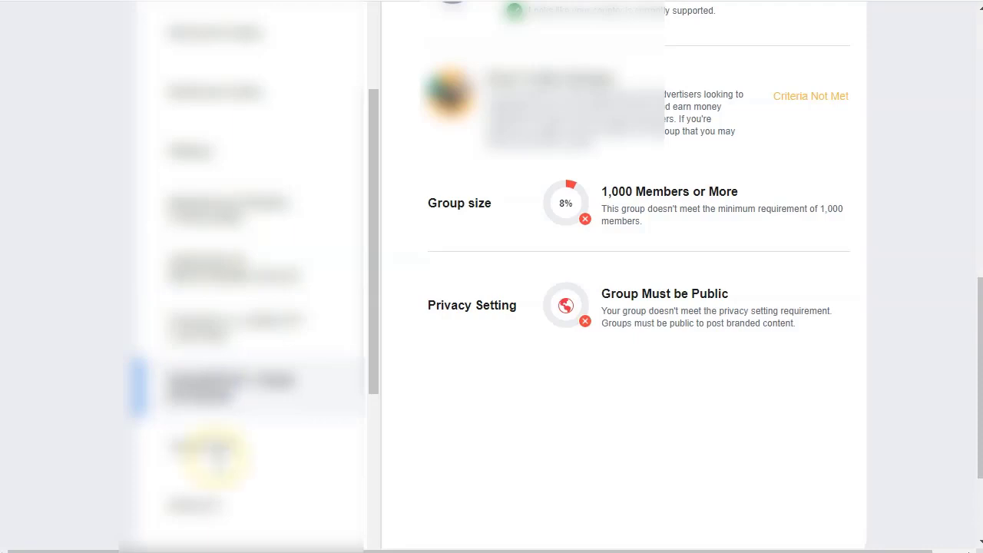
pyautogui.click(235, 331)
pyautogui.click(231, 269)
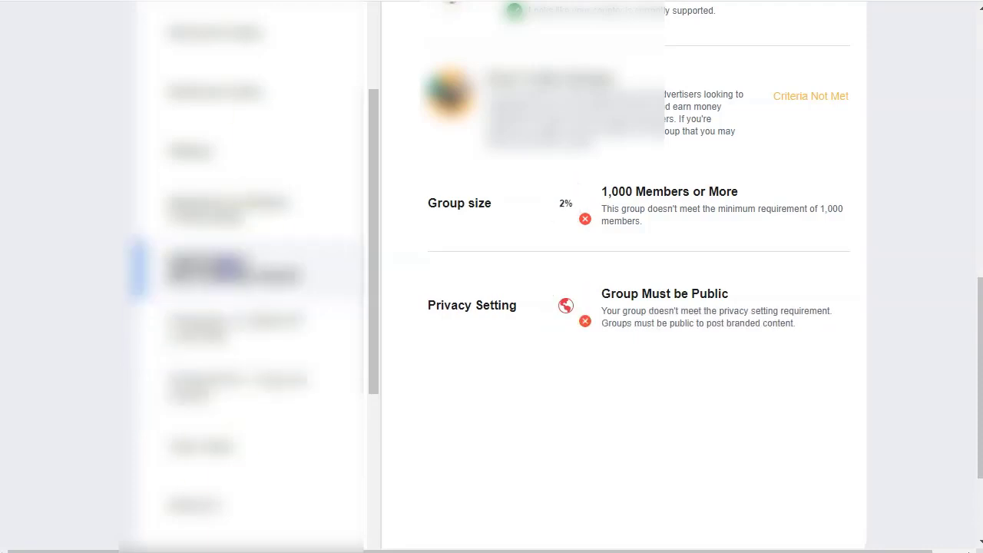
# - Check the Brand Collabs Manager status of the first three groups in the list and read the application review notes
pyautogui.scroll(2, 242, 323)
pyautogui.click(230, 265)
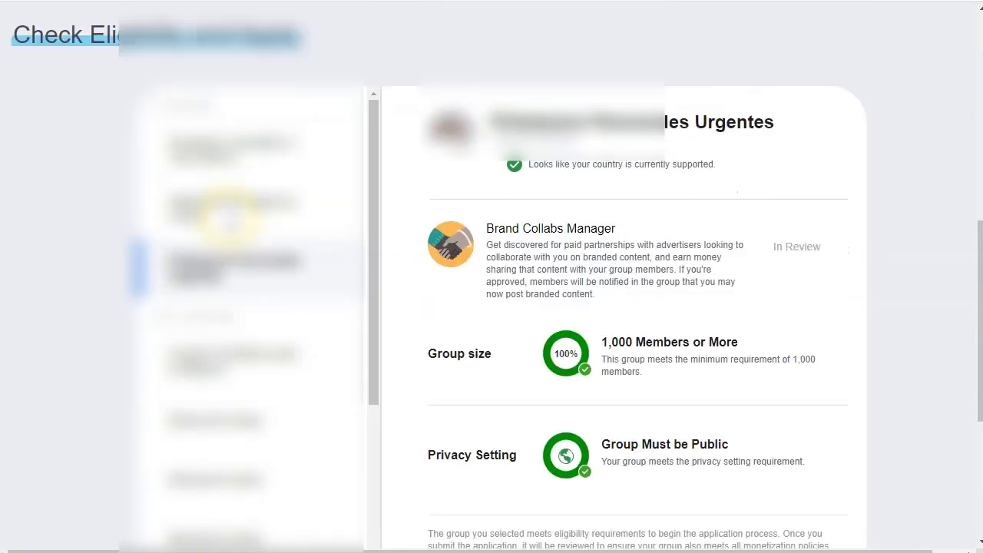
pyautogui.click(229, 218)
pyautogui.click(235, 149)
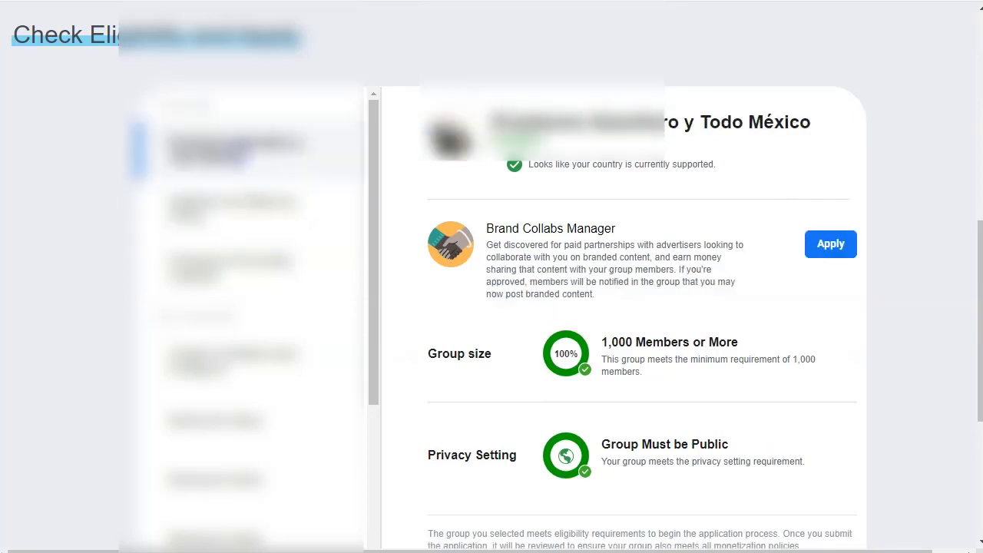
pyautogui.scroll(-4, 81, 317)
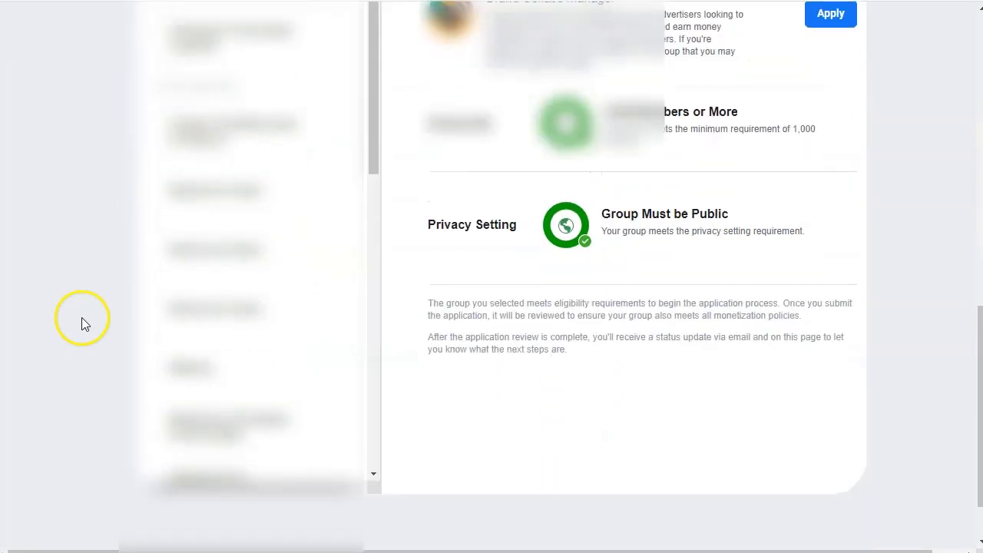
pyautogui.scroll(-5, 223, 276)
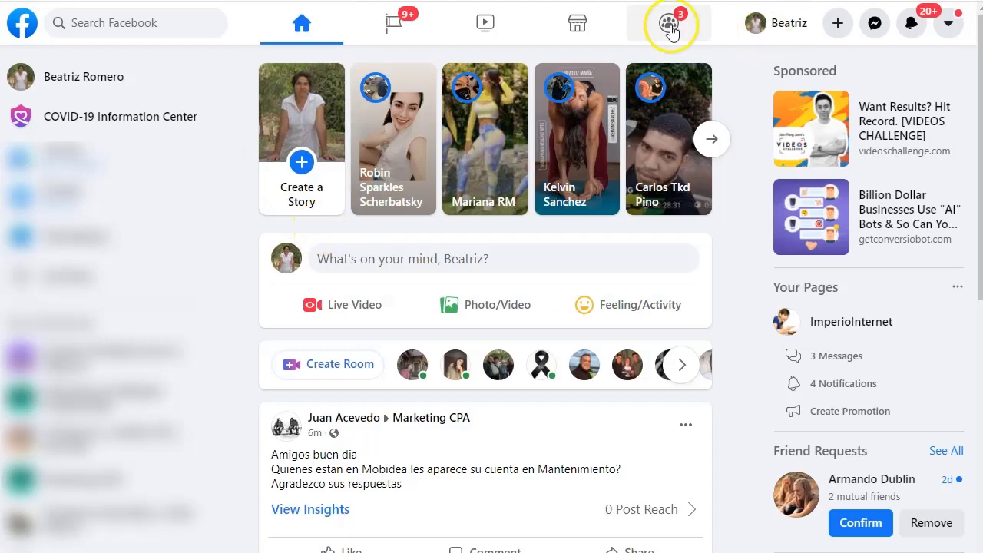
# - Open the managed Marketing CPA group from Facebook Groups and launch Brand Collabs Manager from its admin tools
pyautogui.click(670, 29)
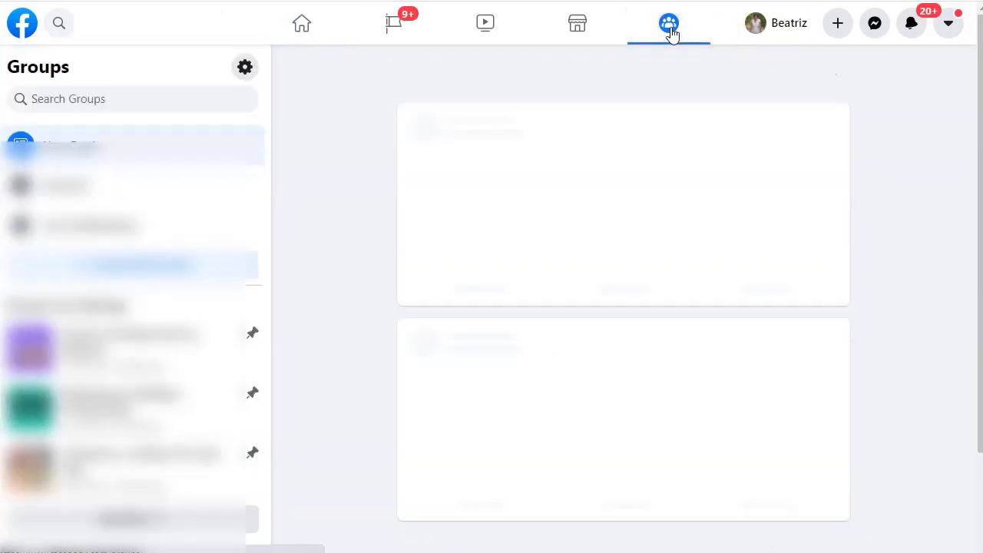
pyautogui.scroll(-1, 211, 384)
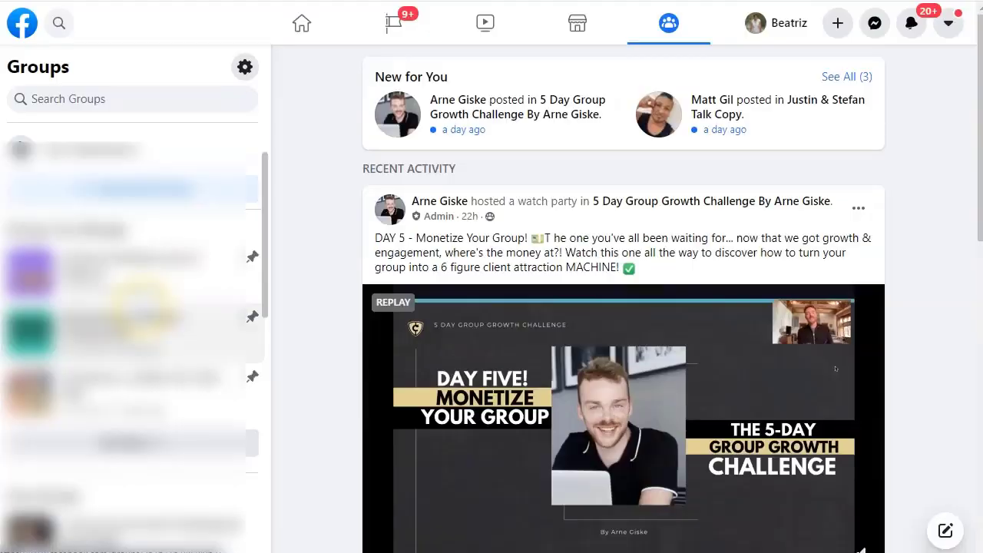
pyautogui.scroll(-1, 143, 306)
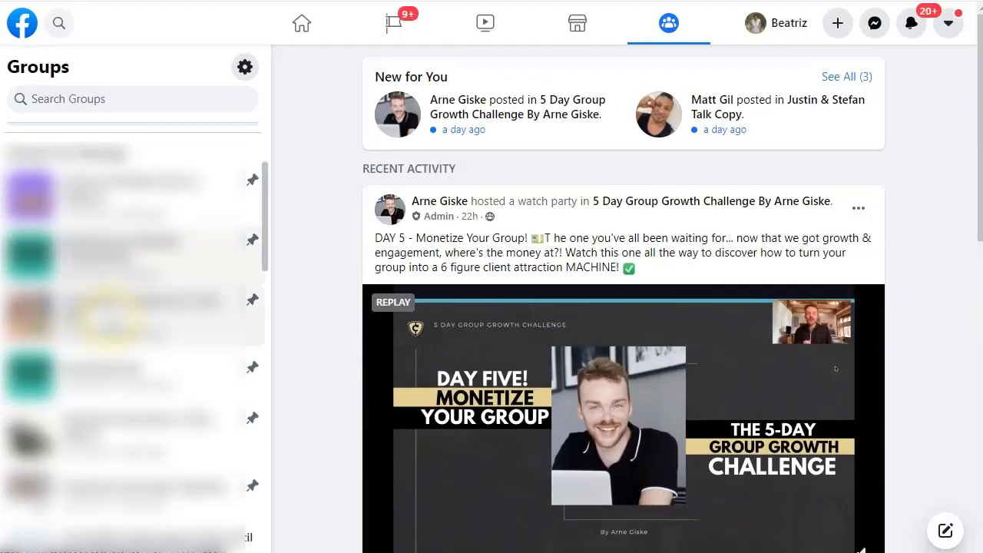
pyautogui.click(102, 372)
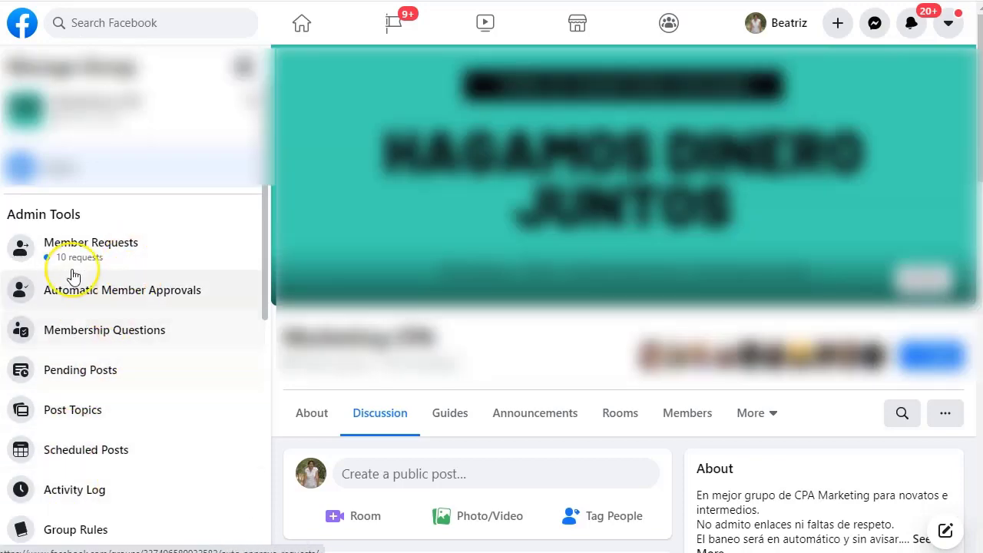
pyautogui.scroll(-3, 84, 269)
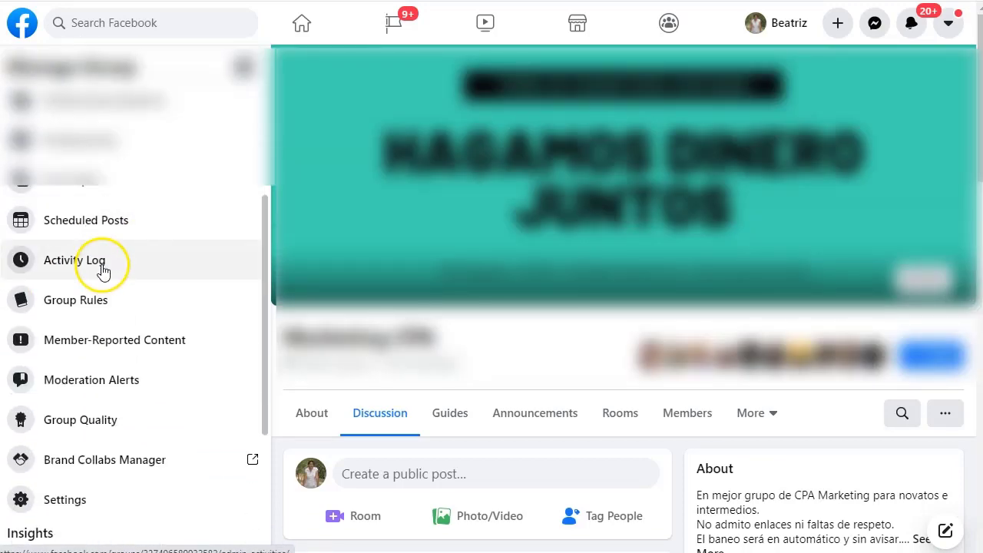
pyautogui.click(142, 464)
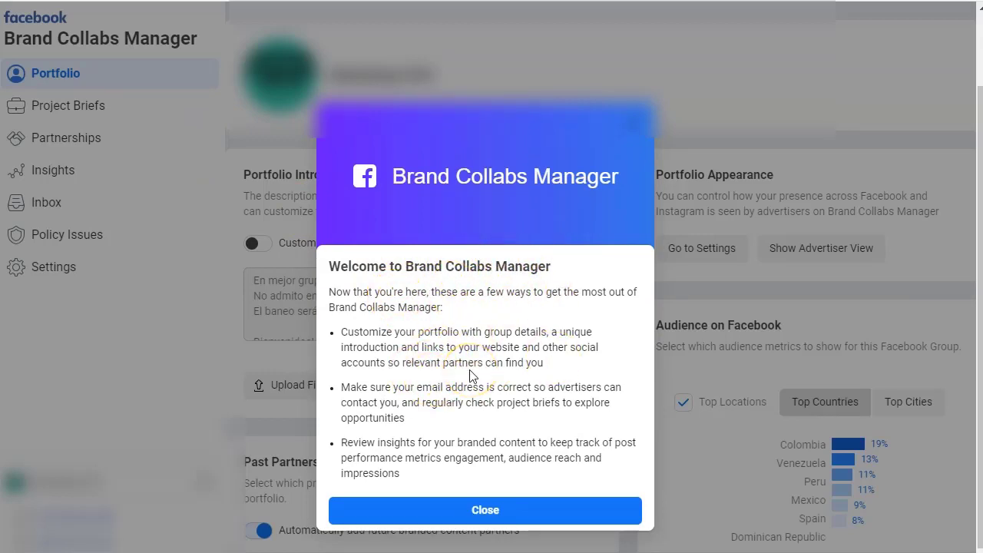
# - Read the Brand Collabs Manager welcome tips on portfolio customization, contact email and insights, and dismiss the welcome dialog
pyautogui.moveTo(332, 332); pyautogui.dragTo(478, 334)
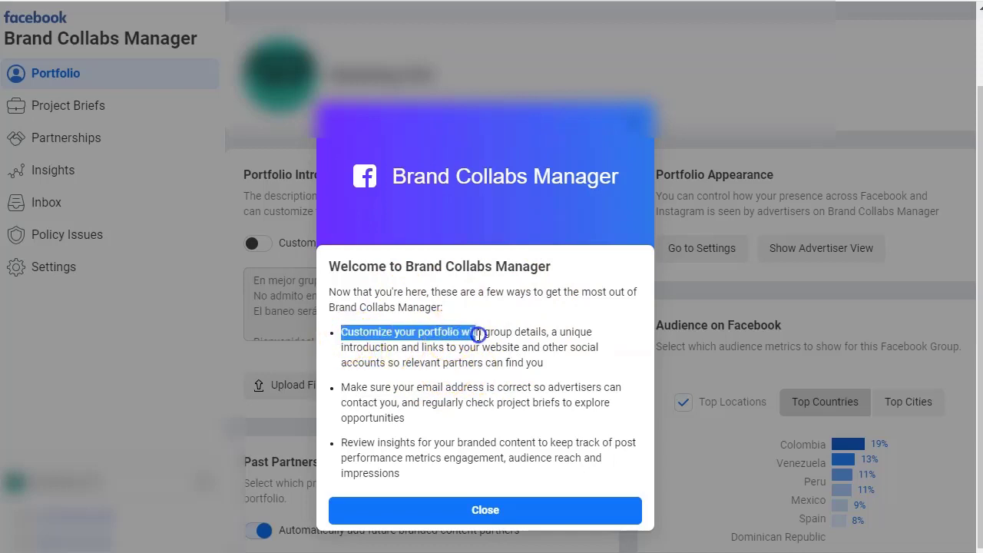
pyautogui.click(543, 358)
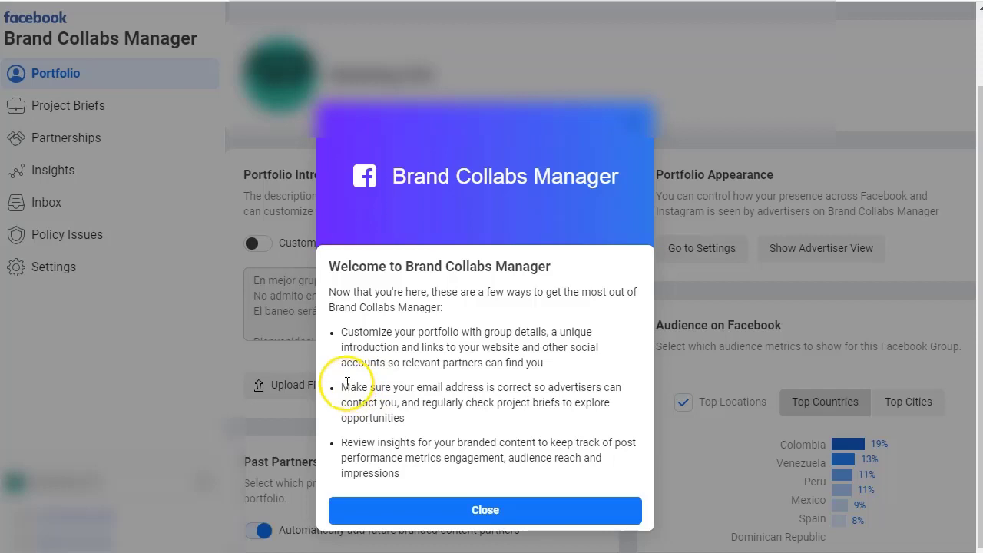
pyautogui.moveTo(342, 388); pyautogui.dragTo(523, 408)
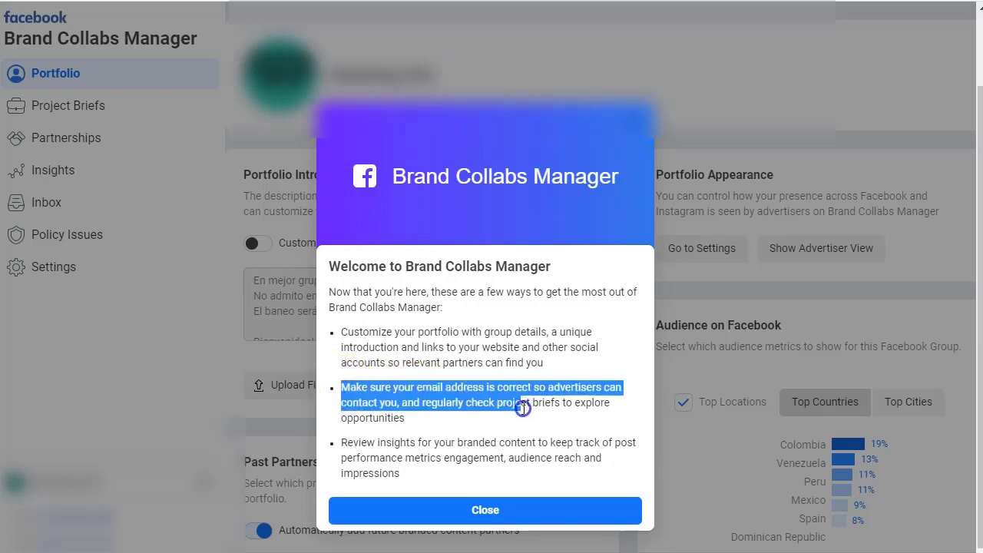
pyautogui.click(523, 408)
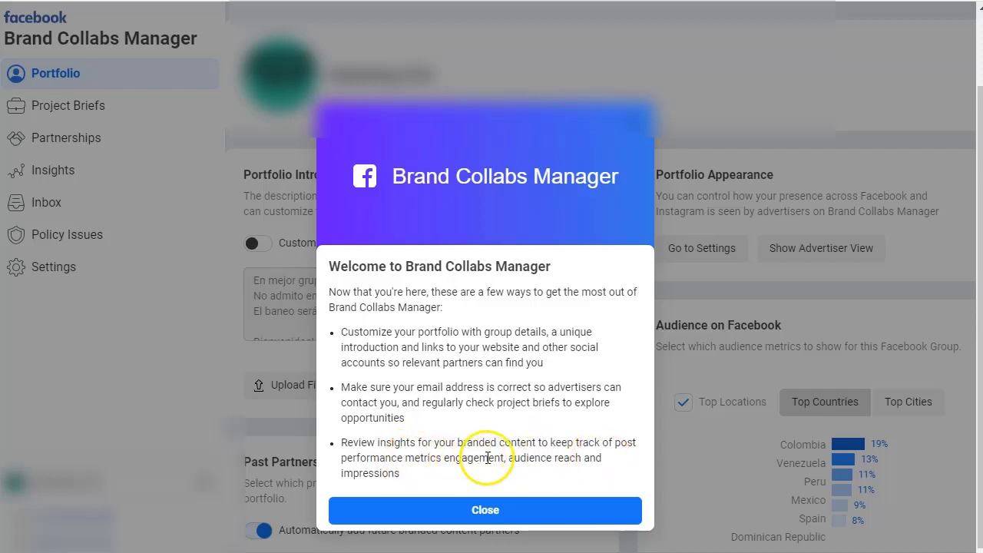
pyautogui.click(487, 511)
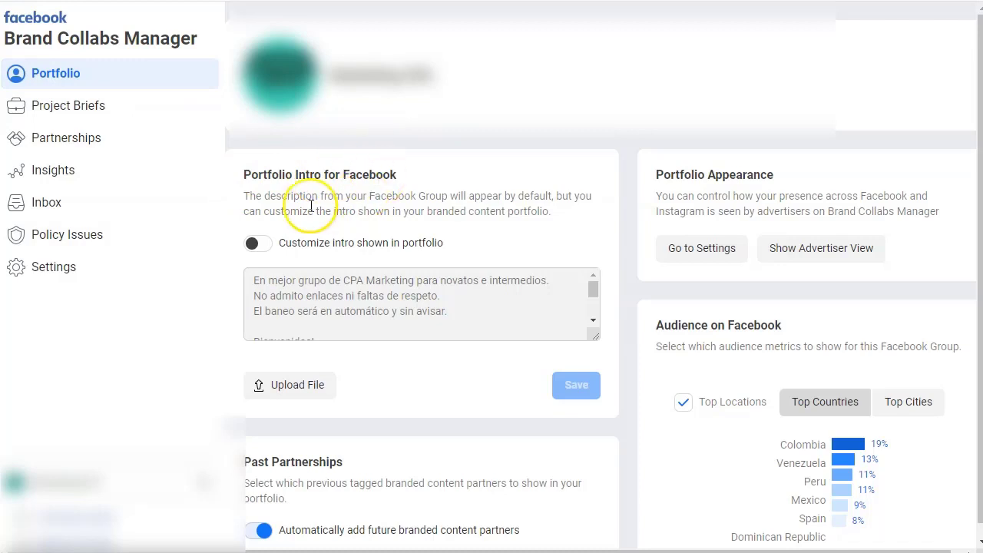
# - Read the Portfolio Intro for Facebook explanation and enlarge the intro text box to show the whole group description
pyautogui.moveTo(248, 196); pyautogui.dragTo(555, 228)
pyautogui.click(510, 212)
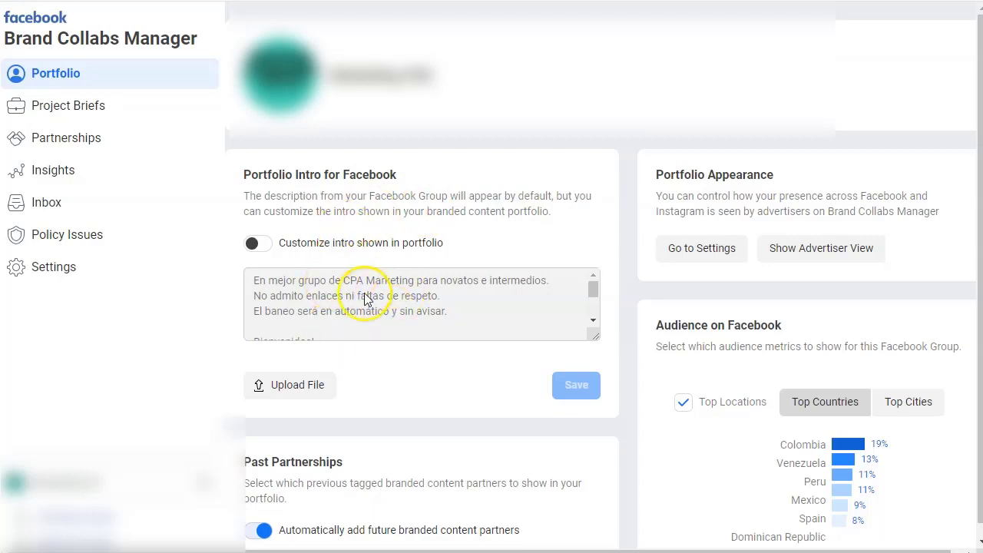
pyautogui.moveTo(596, 336); pyautogui.dragTo(617, 423)
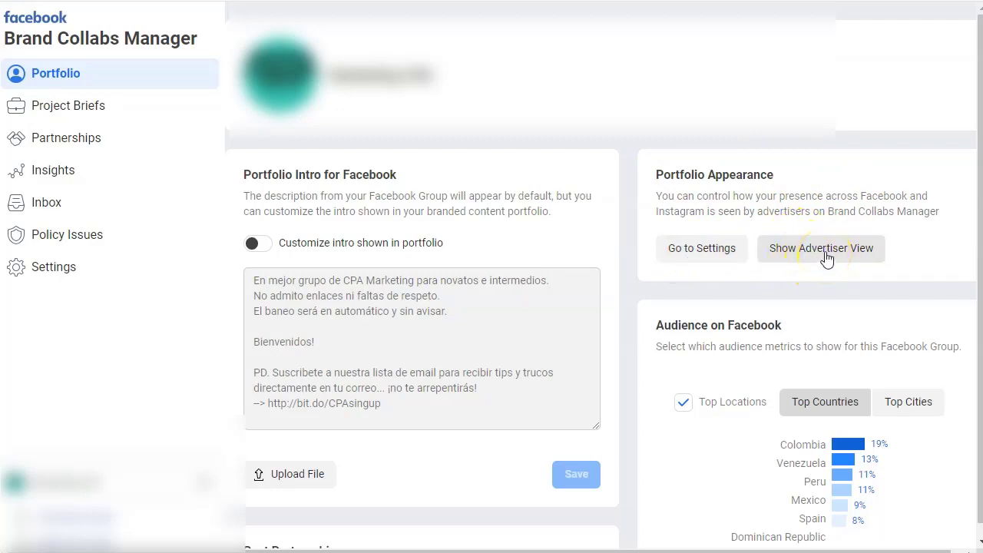
# - Review the portfolio's Past Partnerships settings and the Facebook audience metrics for location, age and gender
pyautogui.scroll(-1, 344, 321)
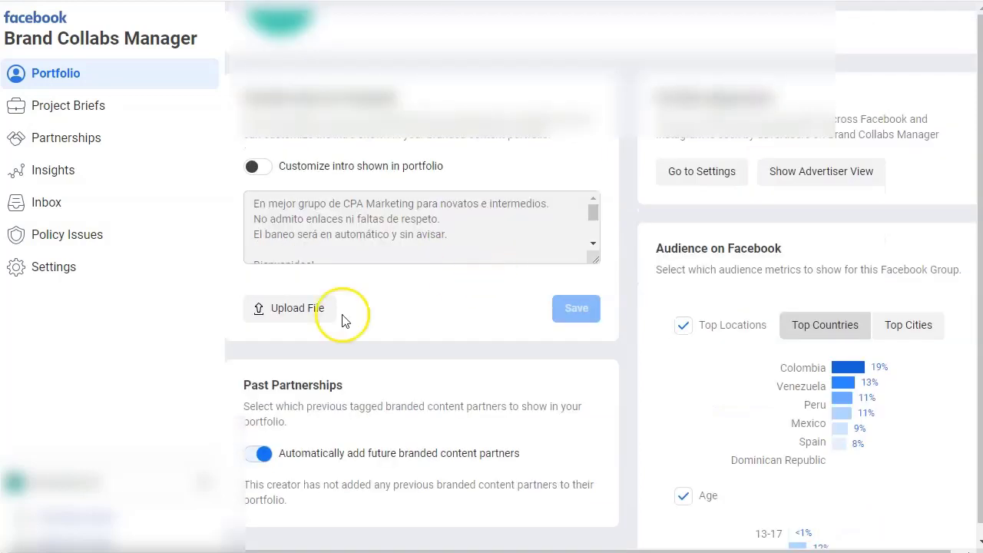
pyautogui.scroll(-1, 344, 321)
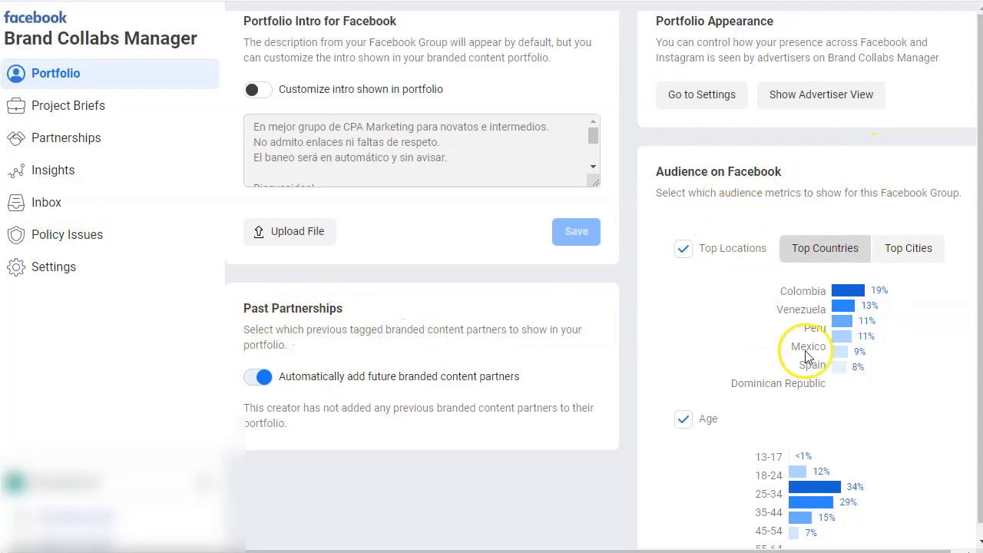
pyautogui.scroll(-3, 760, 284)
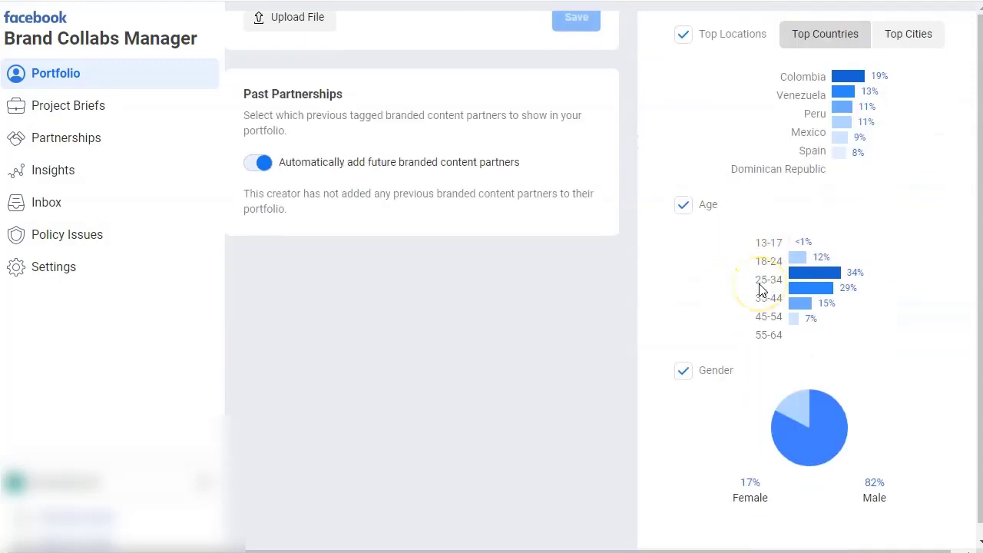
pyautogui.scroll(5, 766, 330)
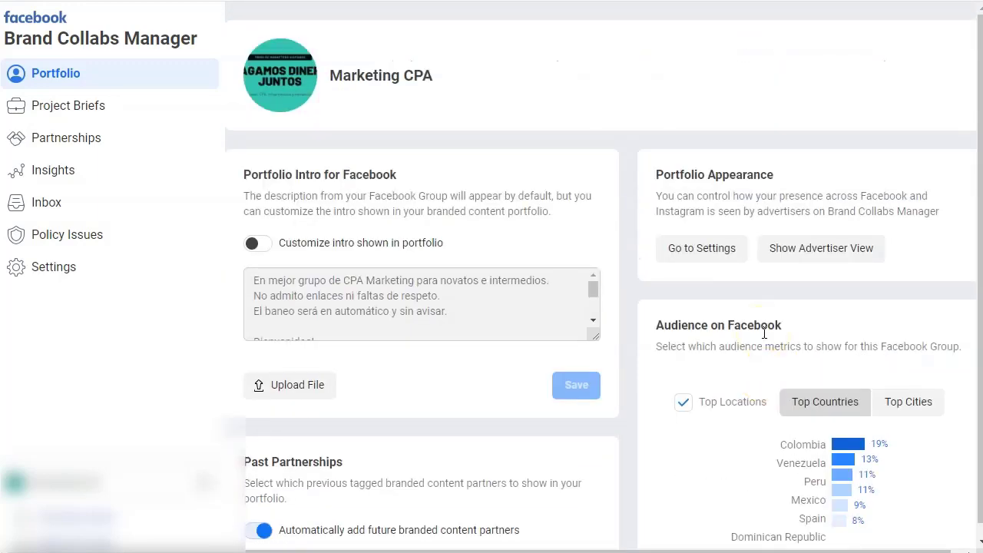
pyautogui.scroll(-5, 765, 333)
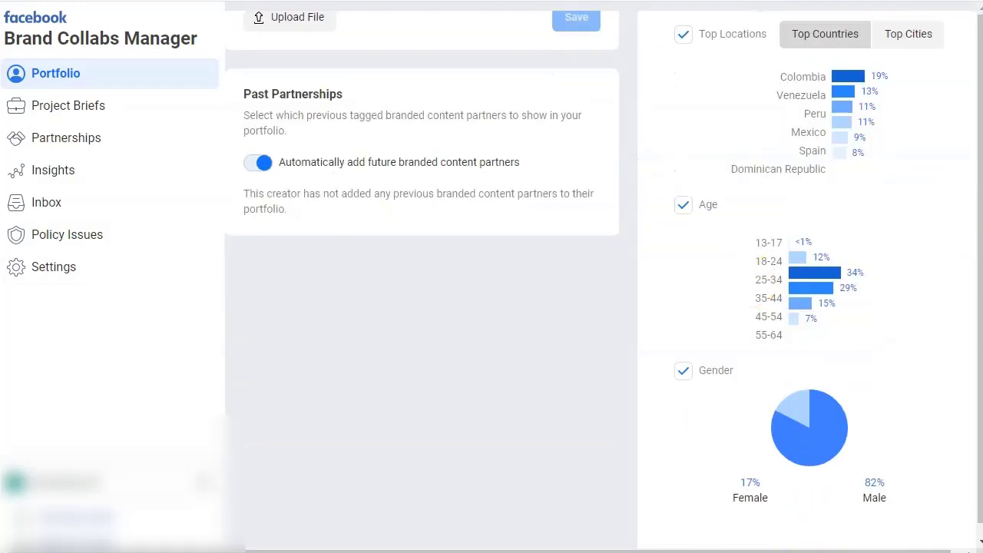
# - Look through the group's Project Briefs, Partnerships and Insights, and open the Inbox
pyautogui.click(74, 112)
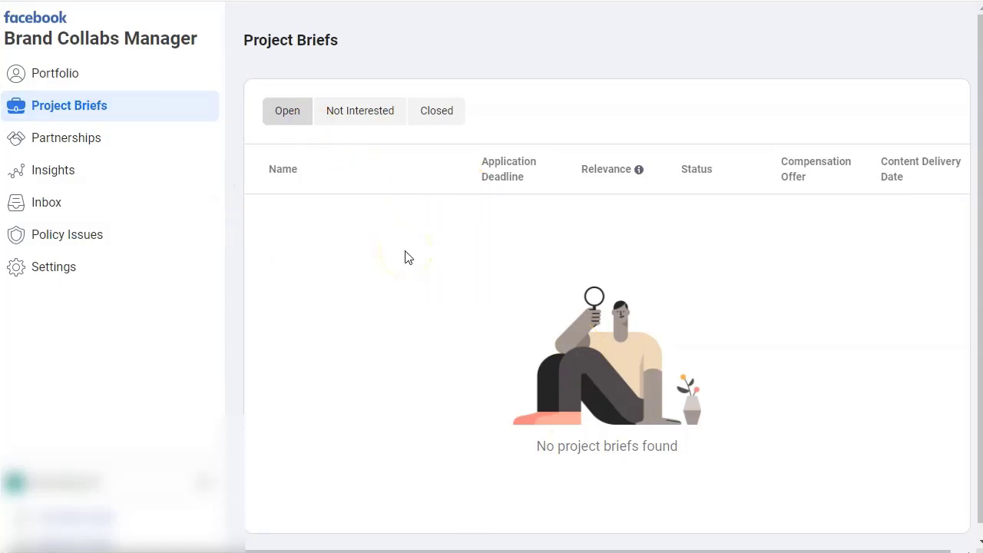
pyautogui.click(81, 150)
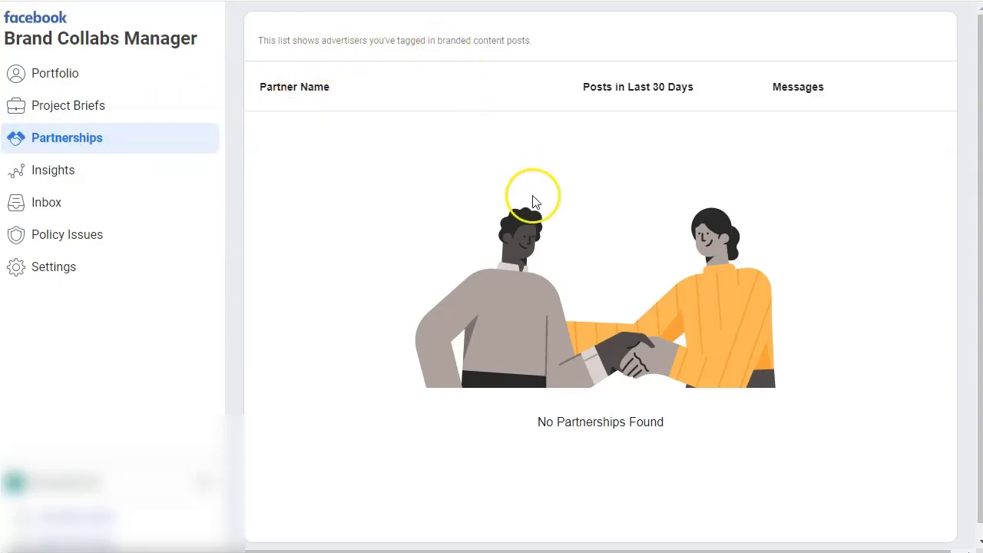
pyautogui.click(65, 170)
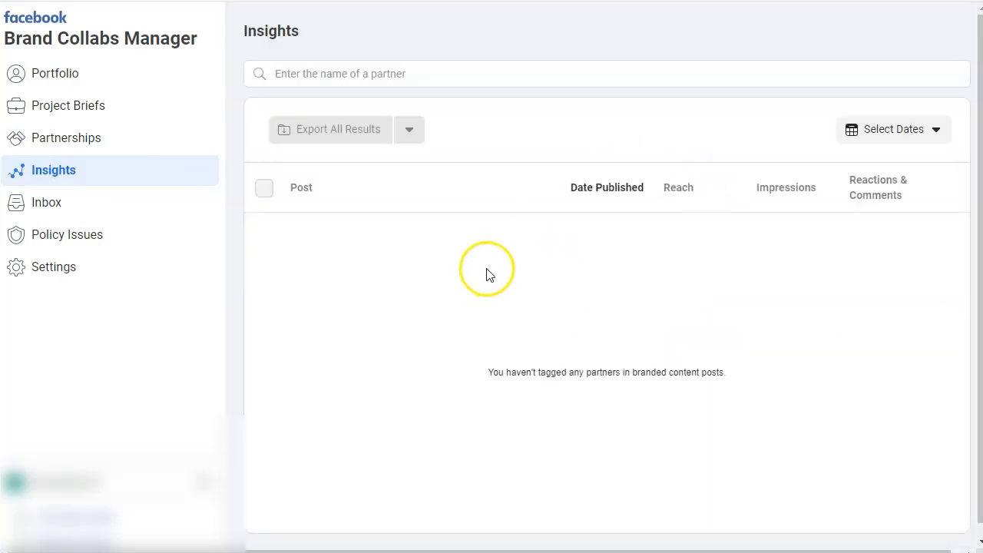
pyautogui.click(33, 204)
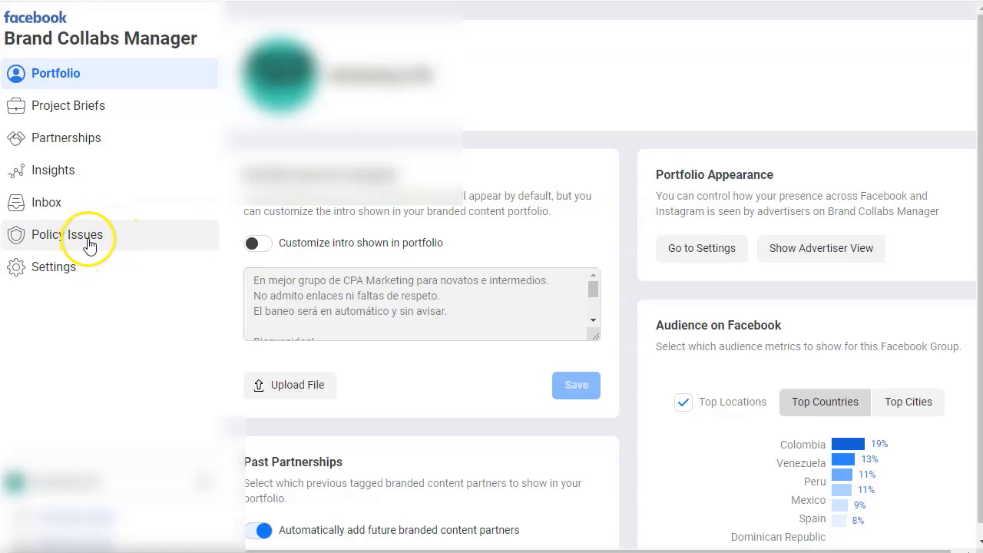
# - Review the group's Policy Issues, reading the monetization status notice and the recent violations entry
pyautogui.click(89, 244)
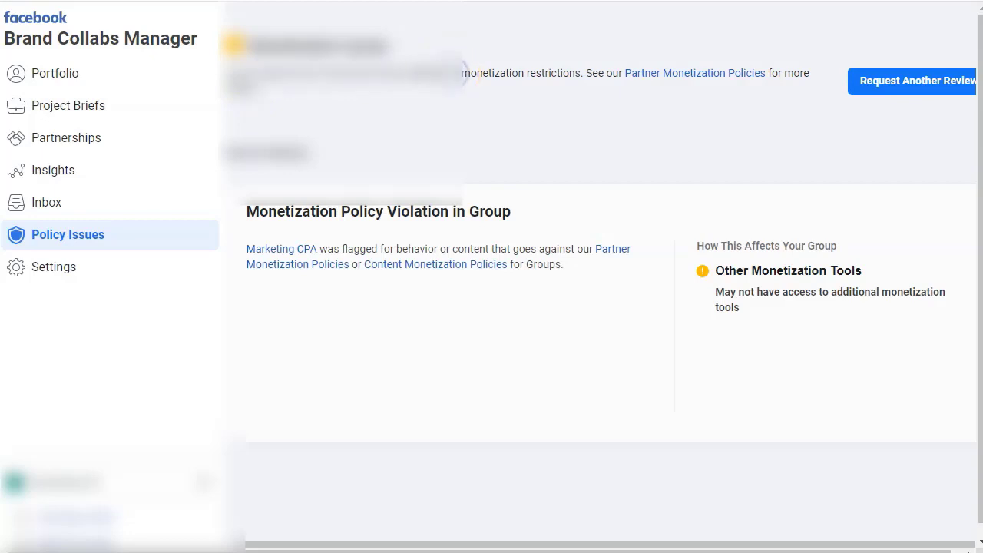
pyautogui.moveTo(415, 73); pyautogui.dragTo(489, 76)
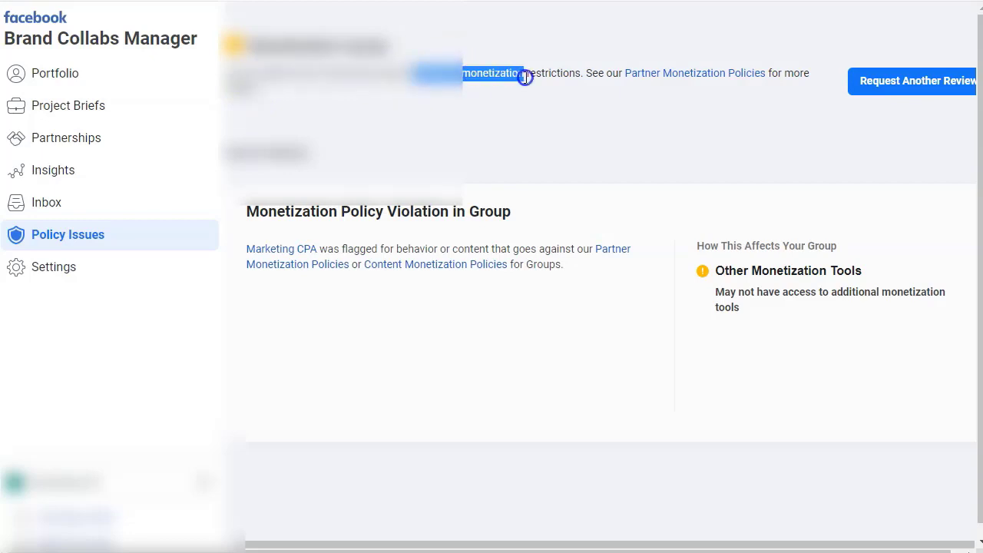
pyautogui.moveTo(580, 73); pyautogui.dragTo(581, 73)
pyautogui.click(507, 73)
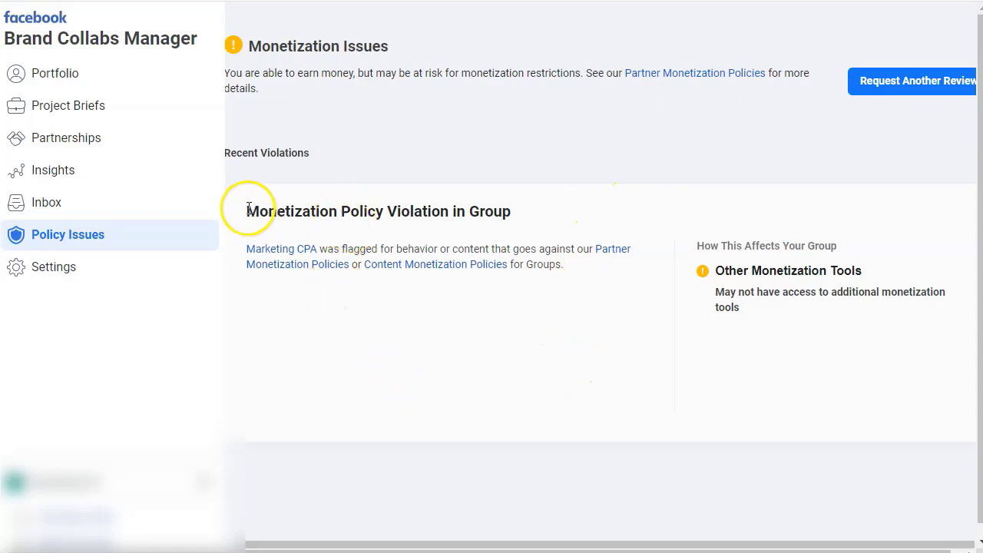
pyautogui.moveTo(242, 211); pyautogui.dragTo(549, 201)
pyautogui.click(321, 152)
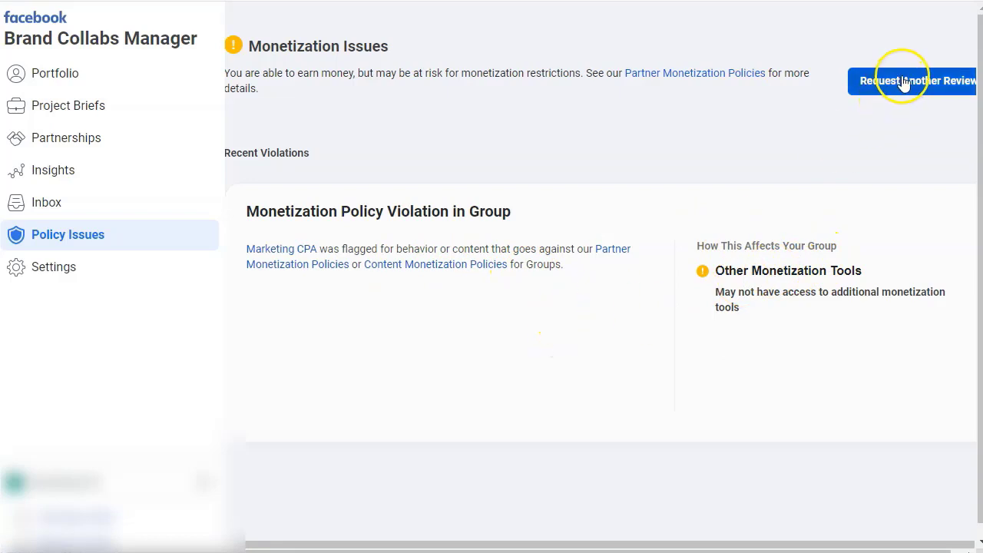
# - Examine the Brand Collabs Manager settings, focusing on the Connect Linked Page option and its list of available Pages
pyautogui.click(76, 269)
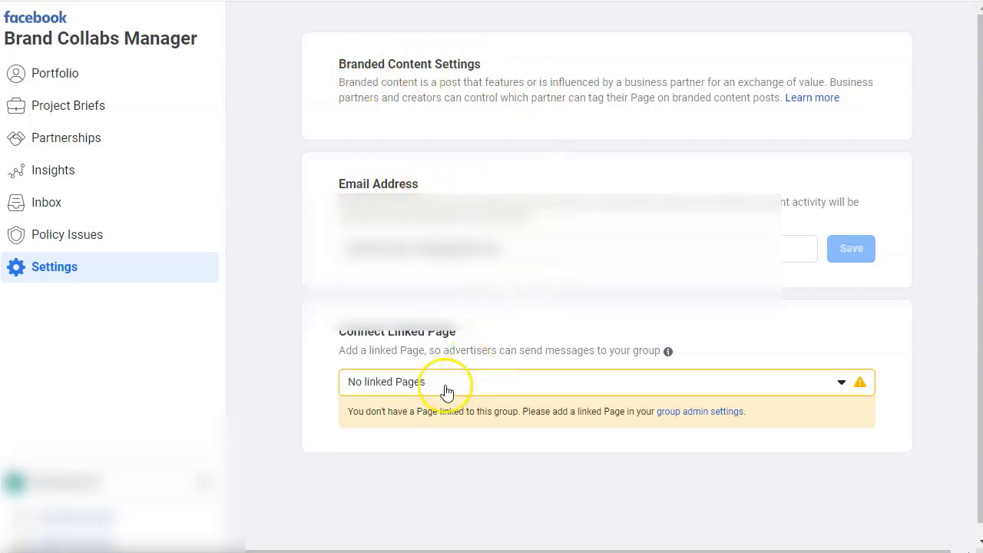
pyautogui.moveTo(332, 329); pyautogui.dragTo(496, 316)
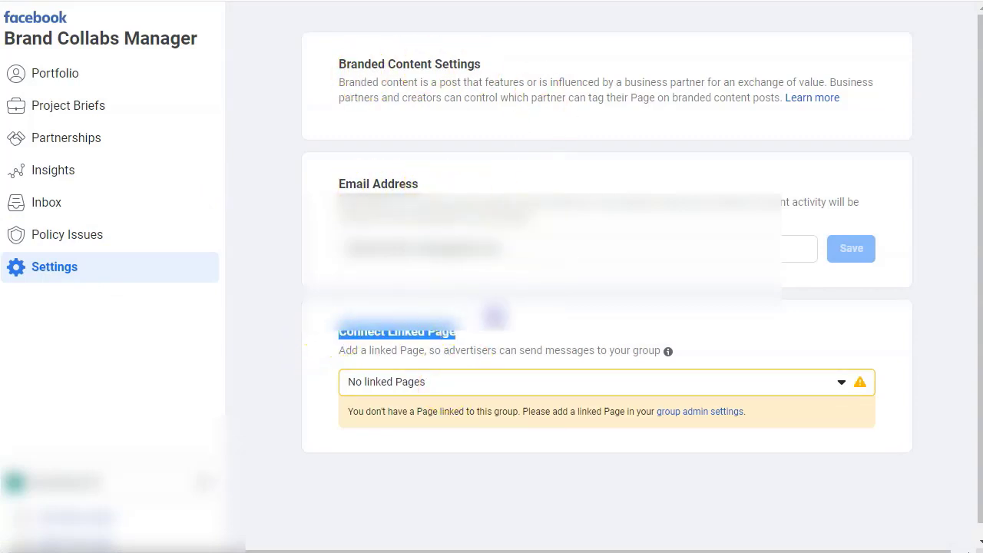
pyautogui.click(485, 347)
pyautogui.moveTo(325, 351); pyautogui.dragTo(424, 351)
pyautogui.click(456, 351)
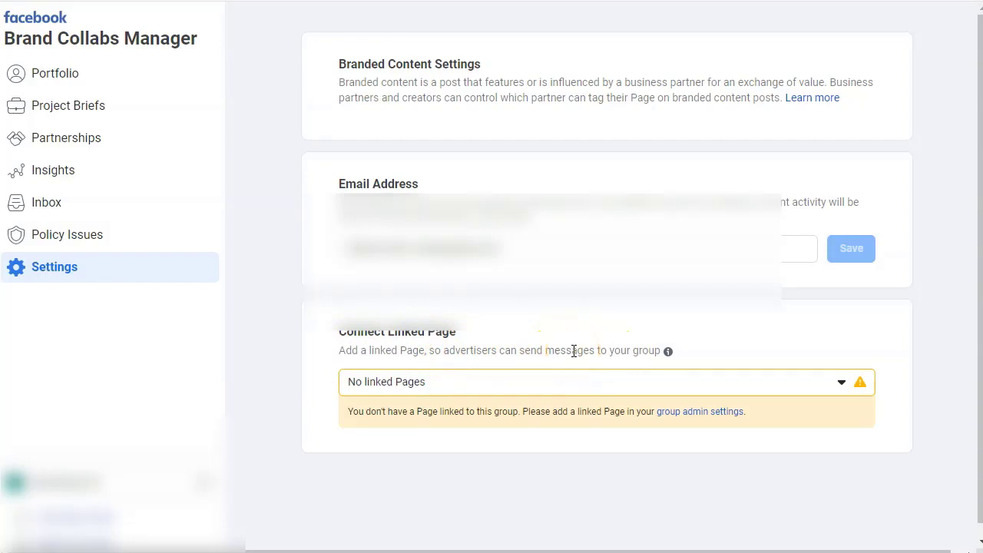
pyautogui.click(449, 377)
pyautogui.click(722, 345)
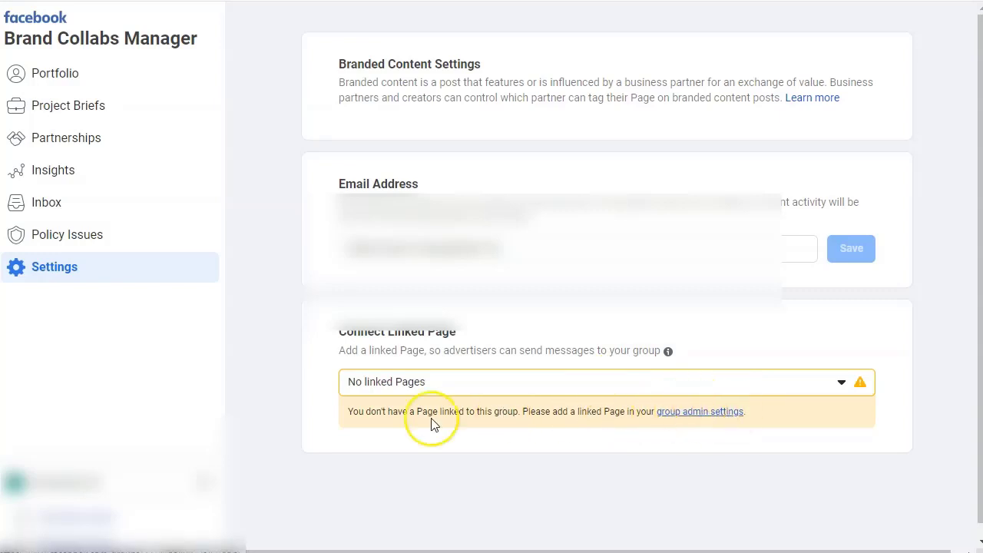
# - Return to the group's Portfolio overview
pyautogui.click(68, 77)
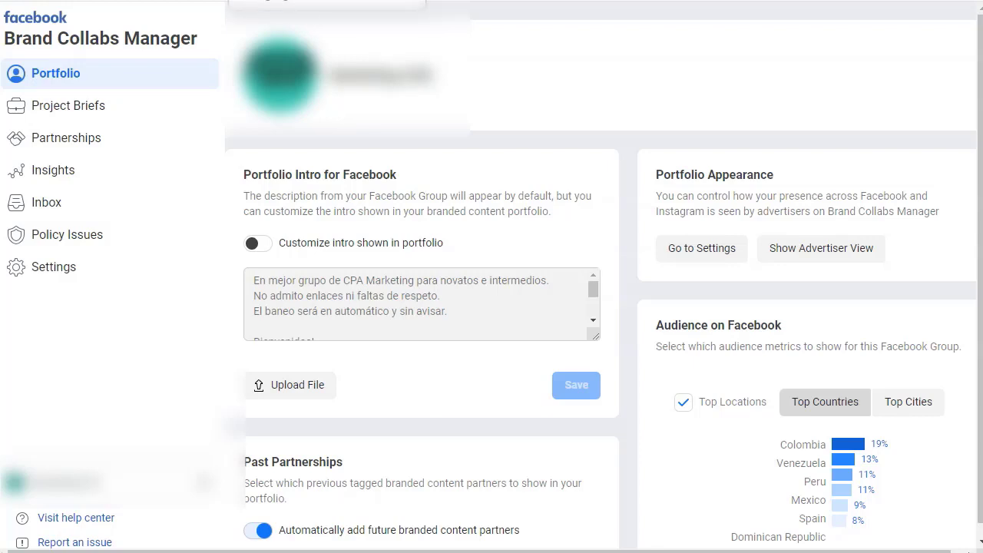
pyautogui.click(439, 226)
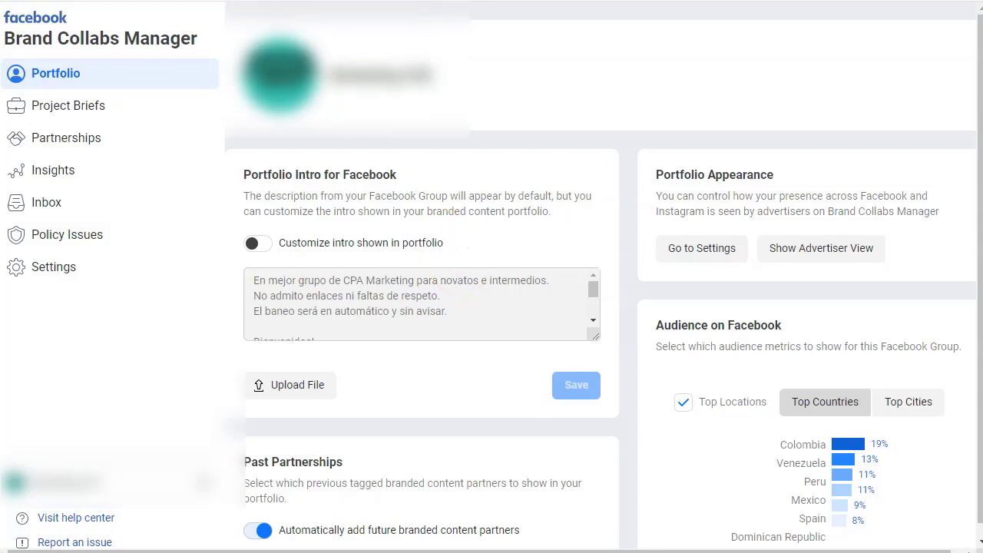